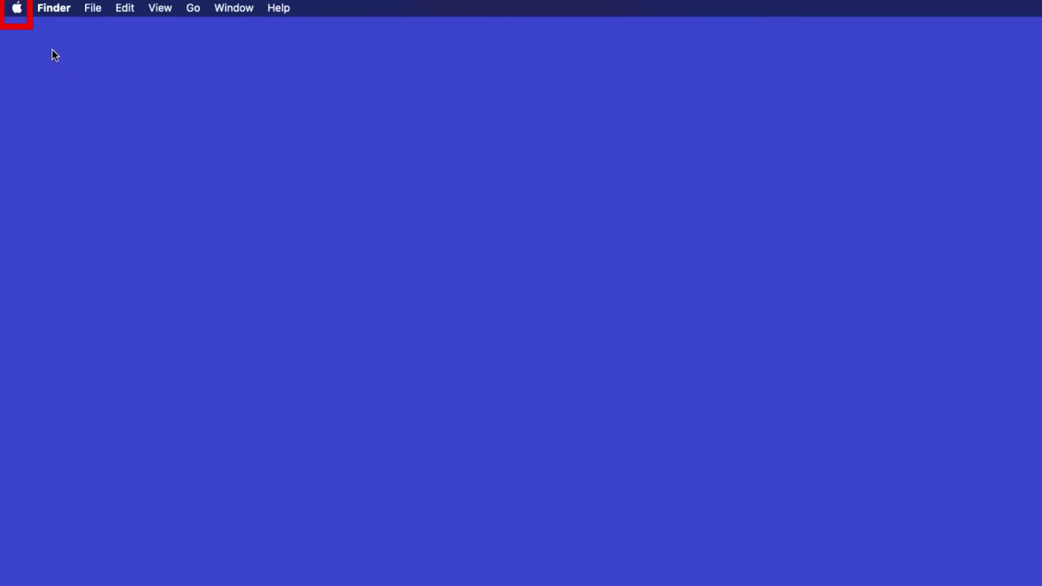
- Open the Printers & Scanners pane in System Preferences from the Apple menu
{"action": "left_click", "coordinate": [18, 8]}
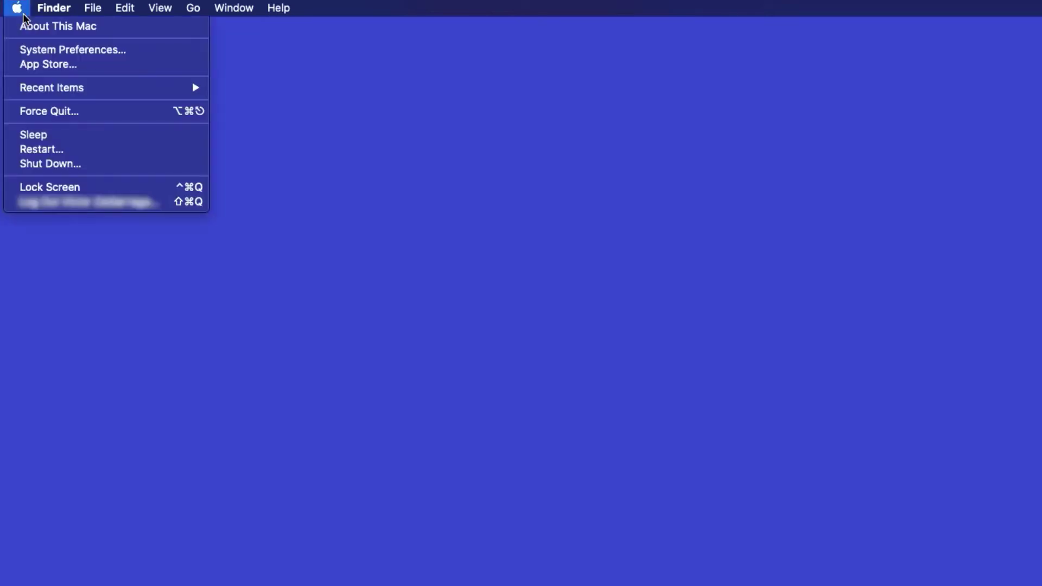
{"action": "left_click", "coordinate": [126, 51]}
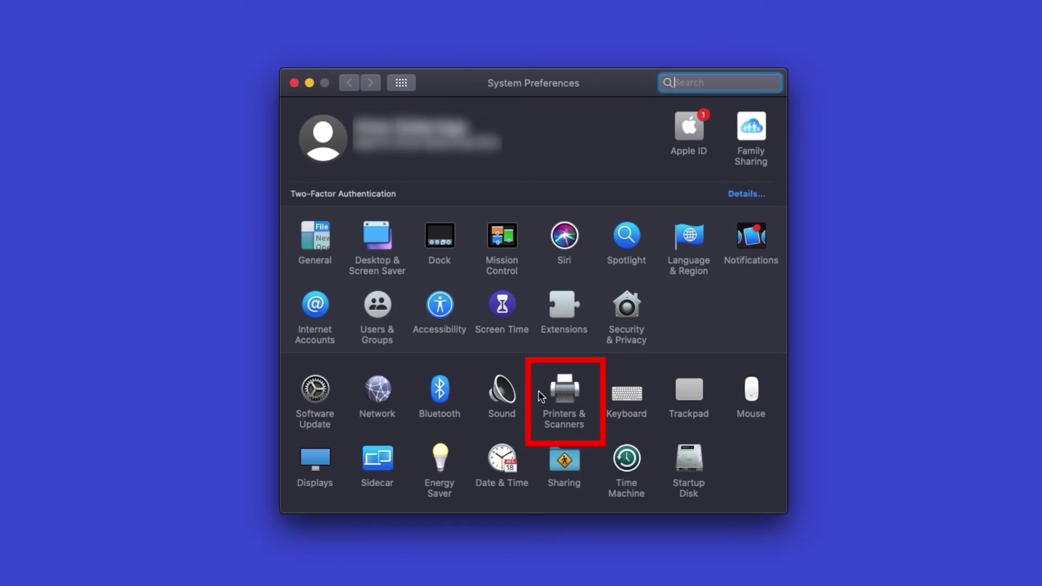
{"action": "left_click", "coordinate": [583, 408]}
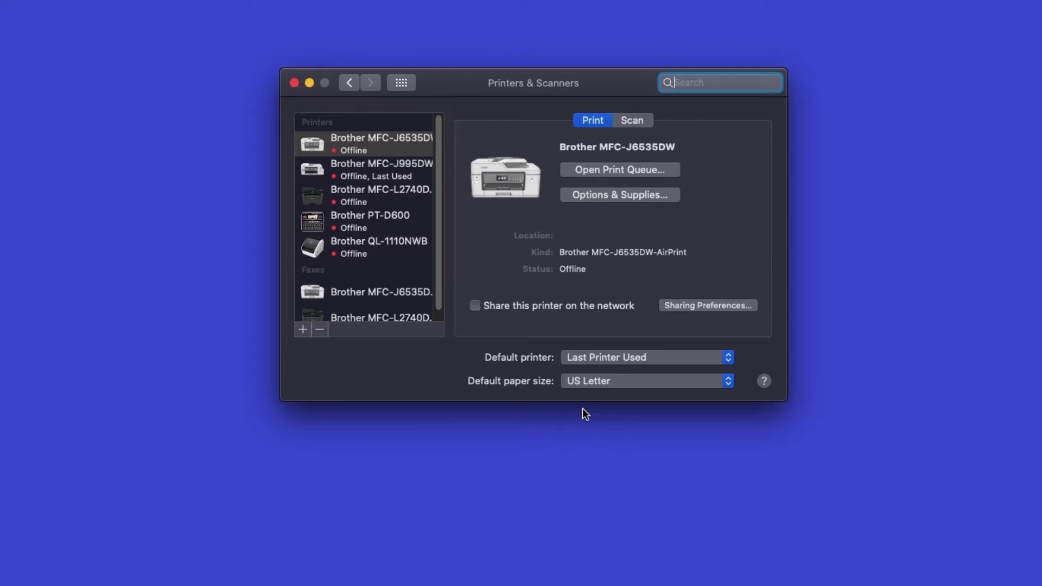
- Delete the Brother MFC-J995DW from the printer list
{"action": "left_click", "coordinate": [432, 185]}
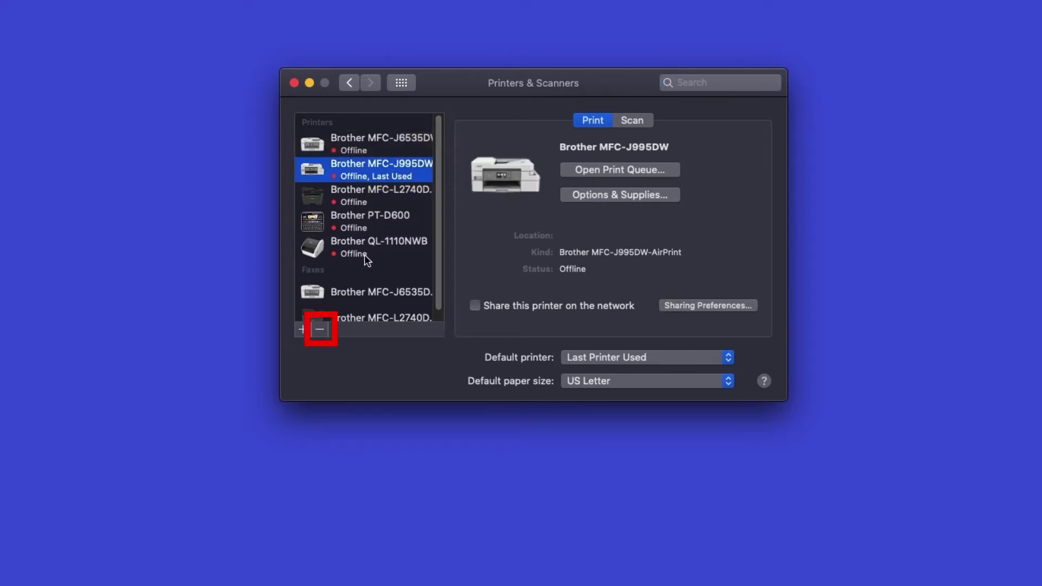
{"action": "left_click", "coordinate": [320, 330]}
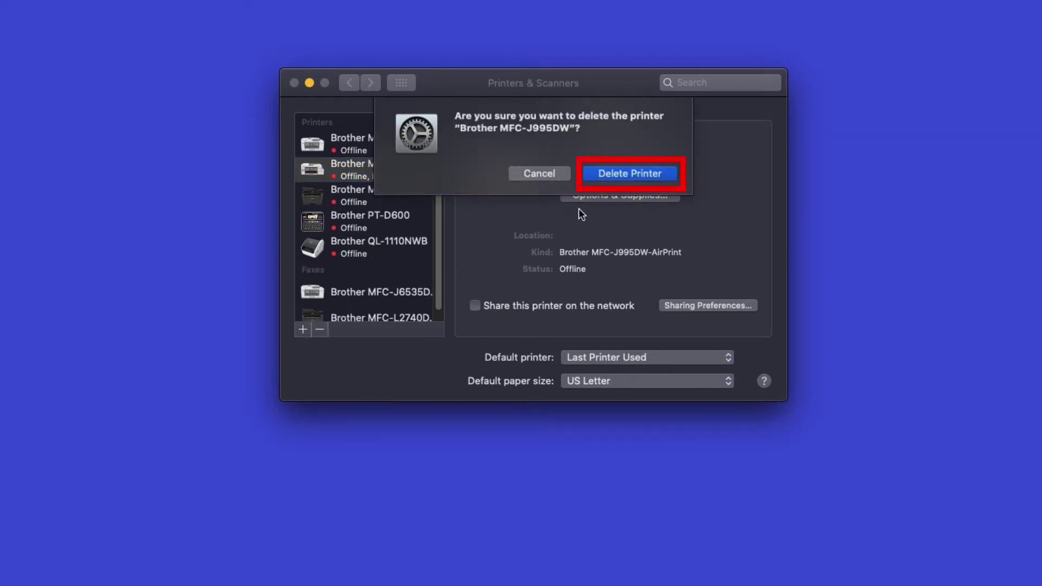
{"action": "left_click", "coordinate": [663, 177]}
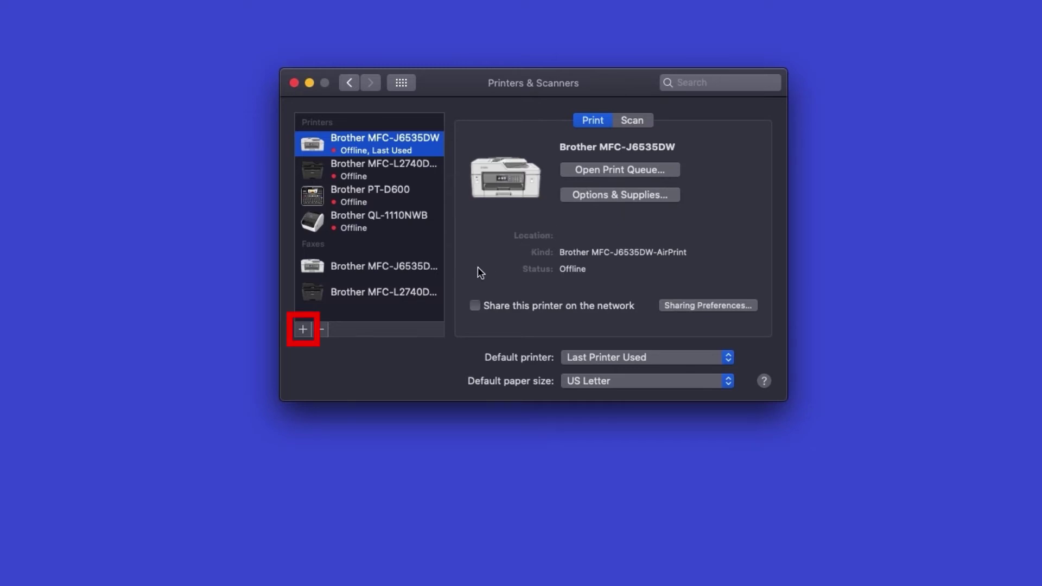
- Re-add the Bonjour-discovered Brother MFC-J995DW as an AirPrint printer
{"action": "left_click", "coordinate": [306, 332]}
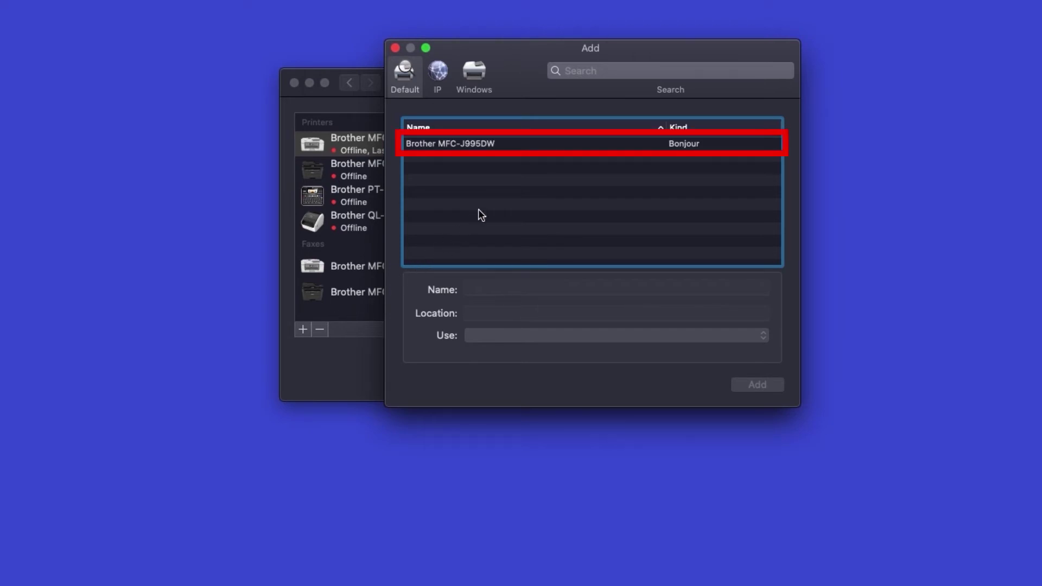
{"action": "left_click", "coordinate": [588, 148]}
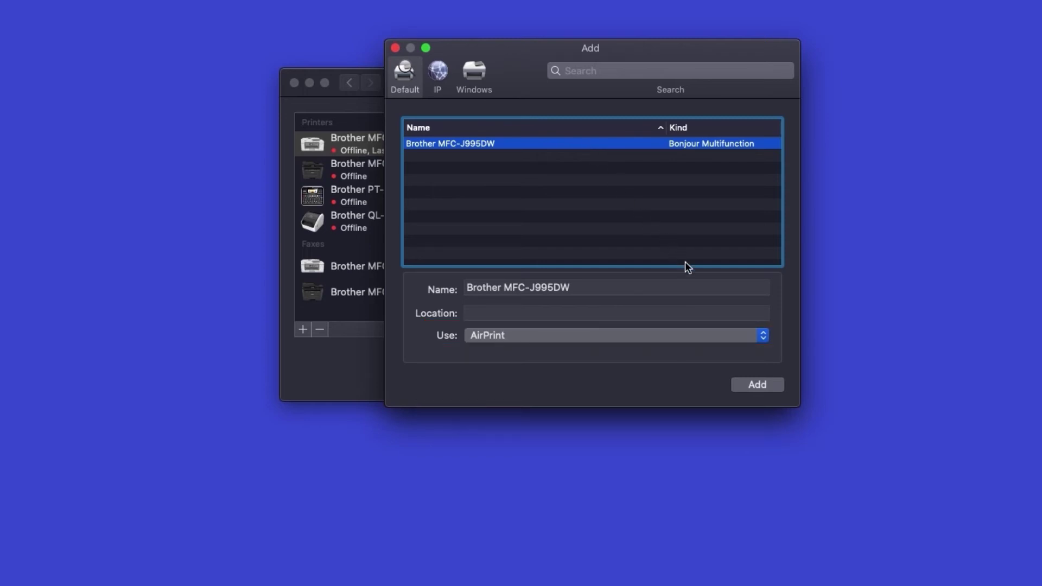
{"action": "left_click", "coordinate": [780, 387]}
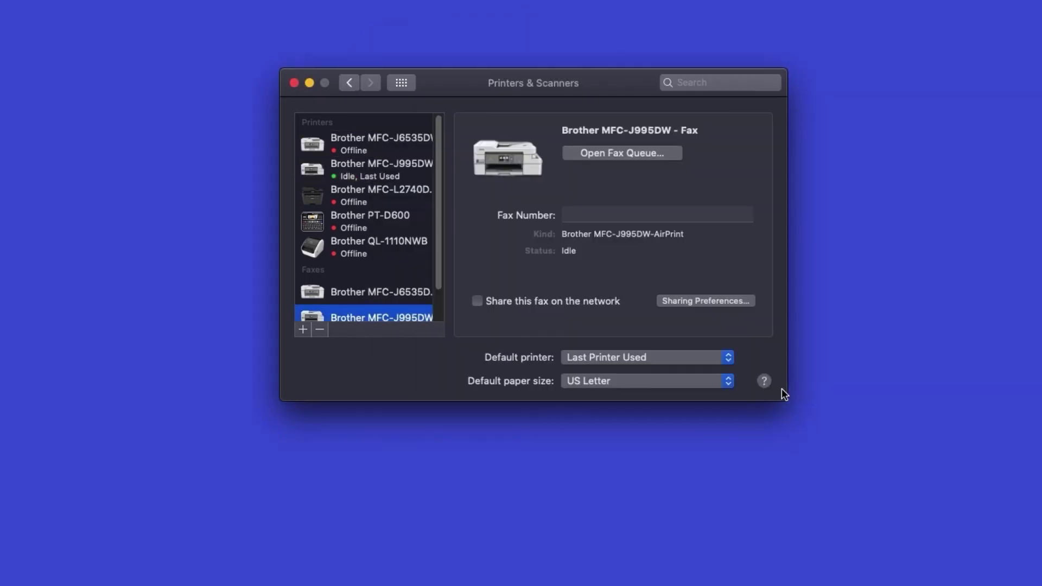
{"action": "left_click", "coordinate": [345, 100]}
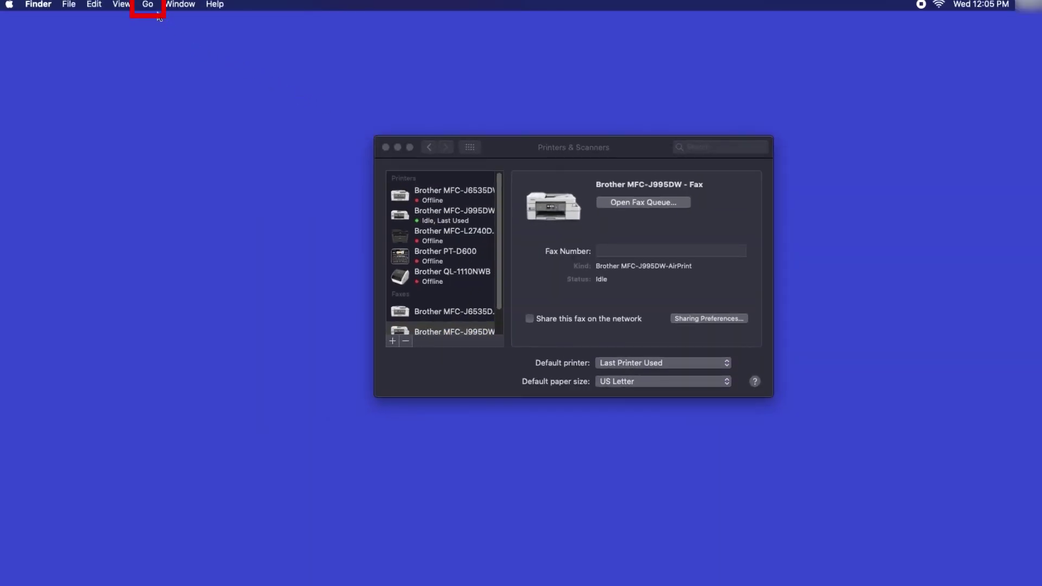
- Go to the Applications folder using Finder's Go menu
{"action": "left_click", "coordinate": [155, 7]}
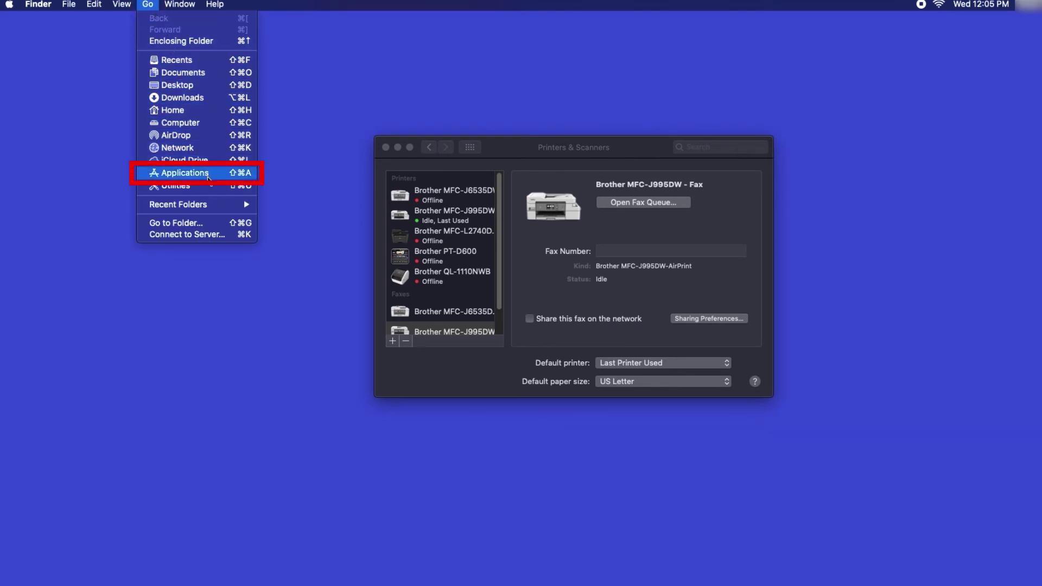
{"action": "left_click", "coordinate": [208, 177]}
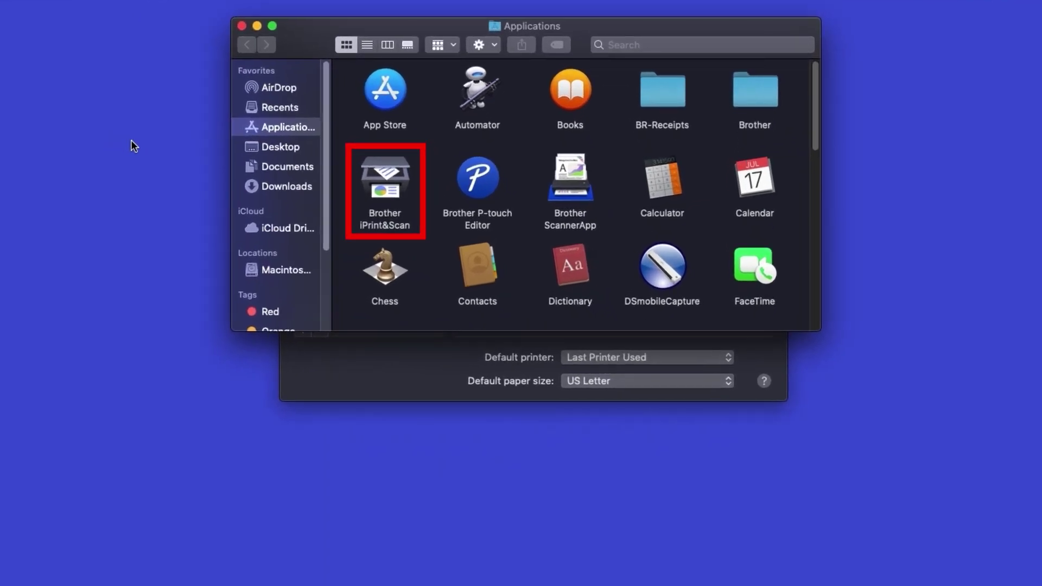
- Launch Brother iPrint&Scan and choose the networked MFC-J995DW as the machine
{"action": "double_click", "coordinate": [399, 192]}
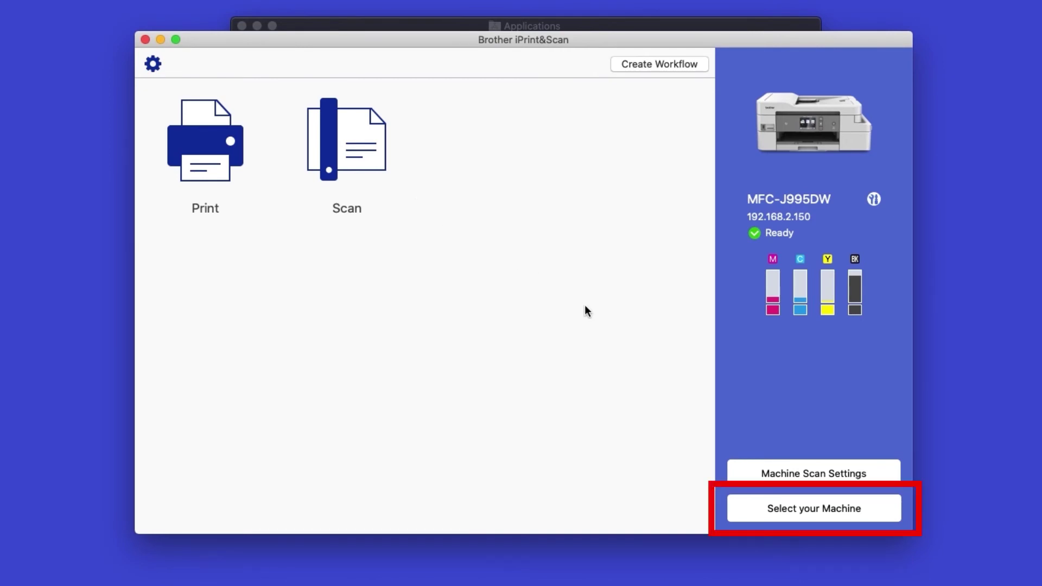
{"action": "left_click", "coordinate": [862, 512]}
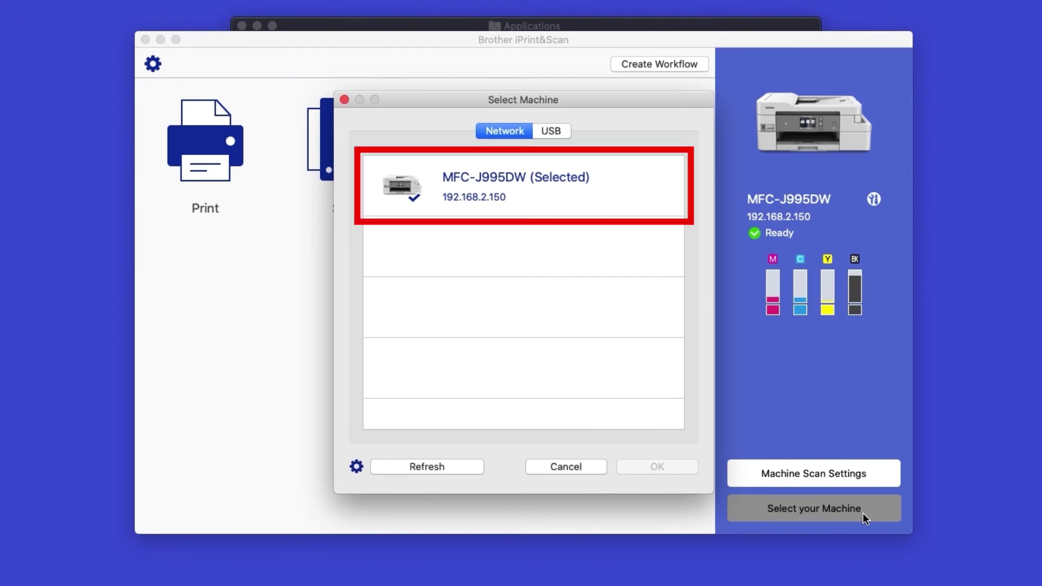
{"action": "left_click", "coordinate": [627, 203]}
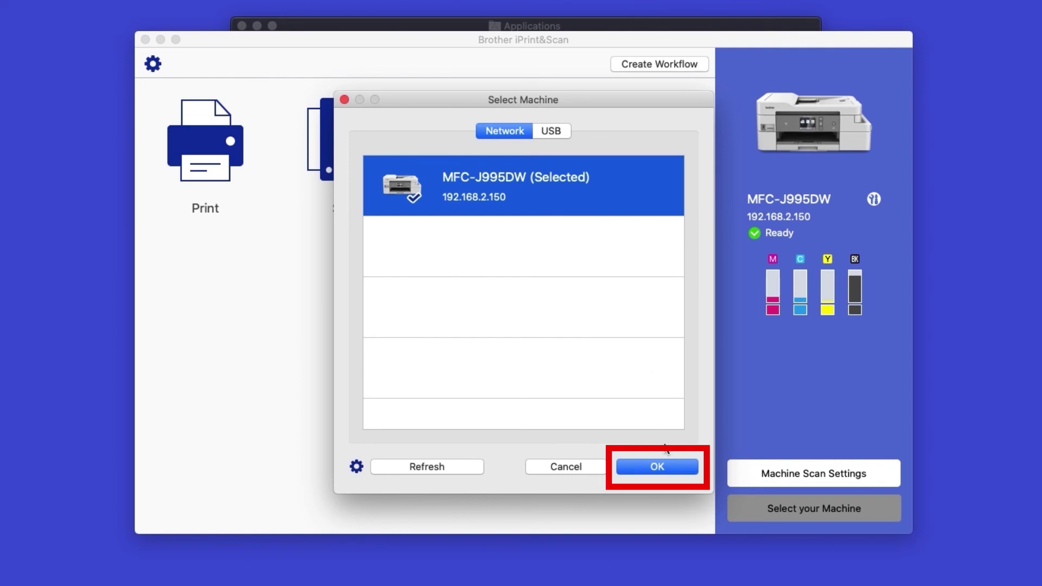
{"action": "left_click", "coordinate": [667, 470]}
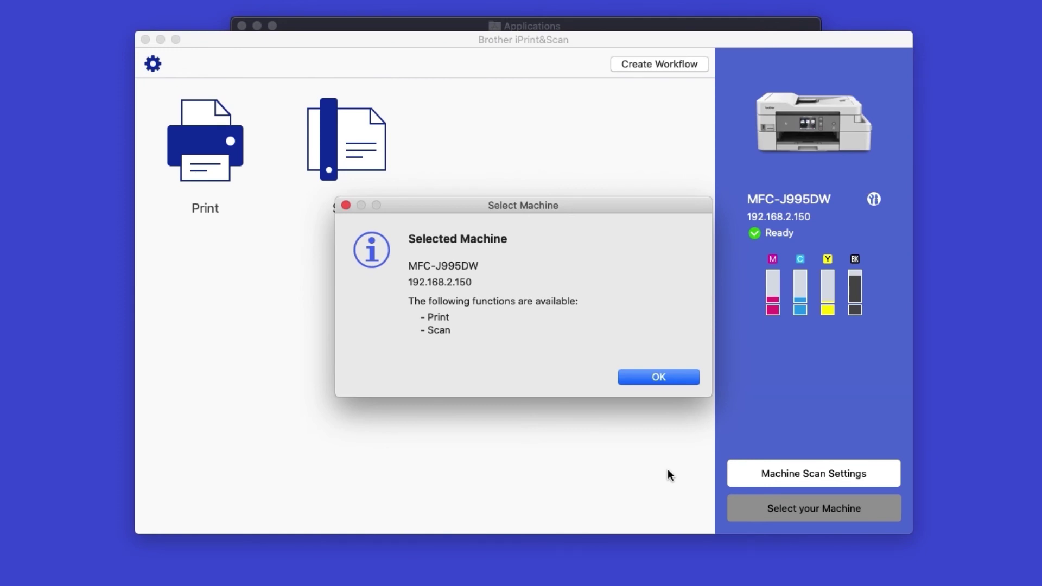
{"action": "left_click", "coordinate": [679, 382]}
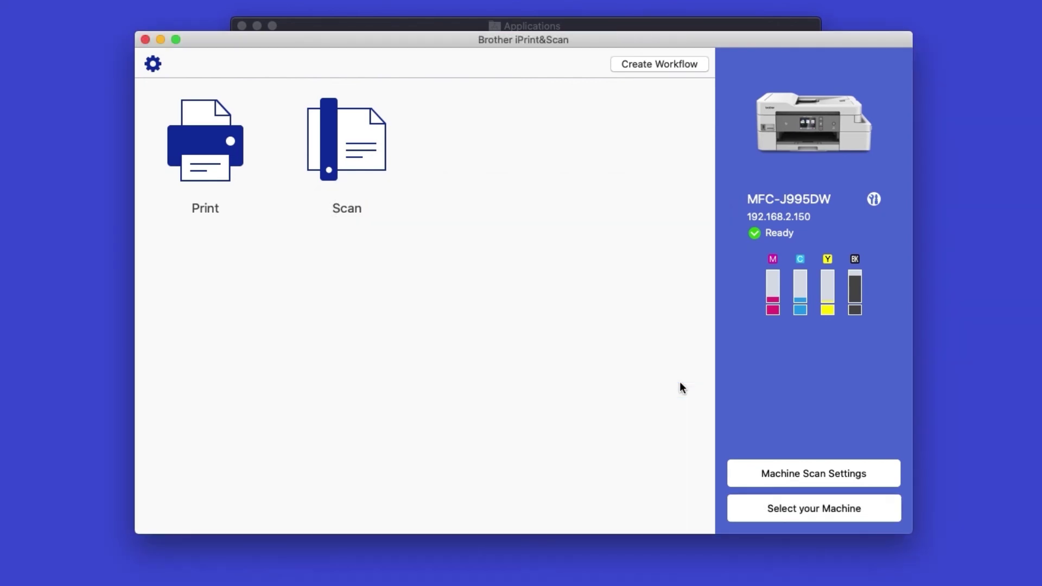
- Start a scan with Color Setting set to 24bit Color
{"action": "left_click", "coordinate": [383, 168]}
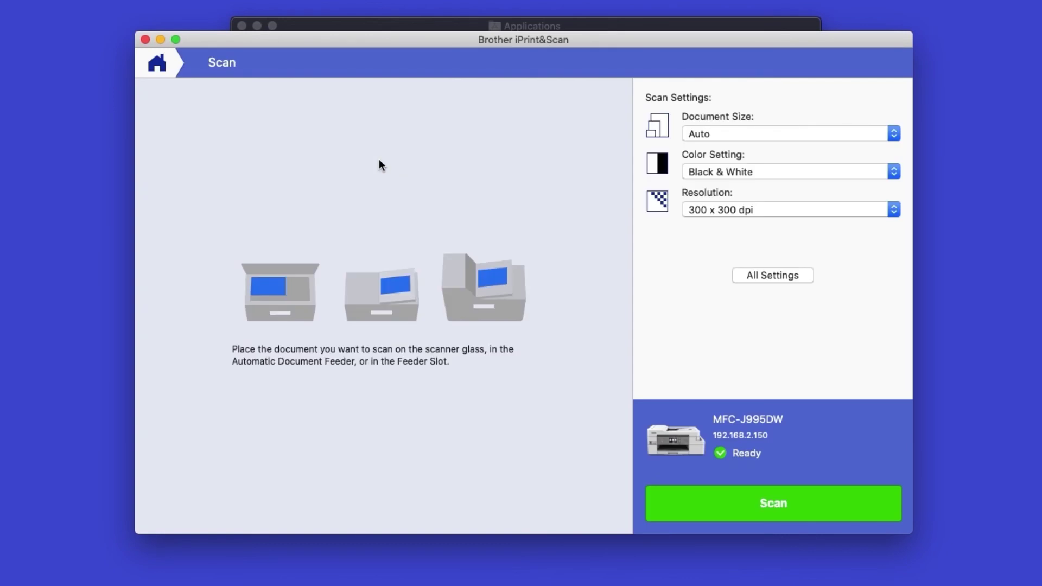
{"action": "left_click", "coordinate": [826, 169]}
{"action": "left_click", "coordinate": [820, 131]}
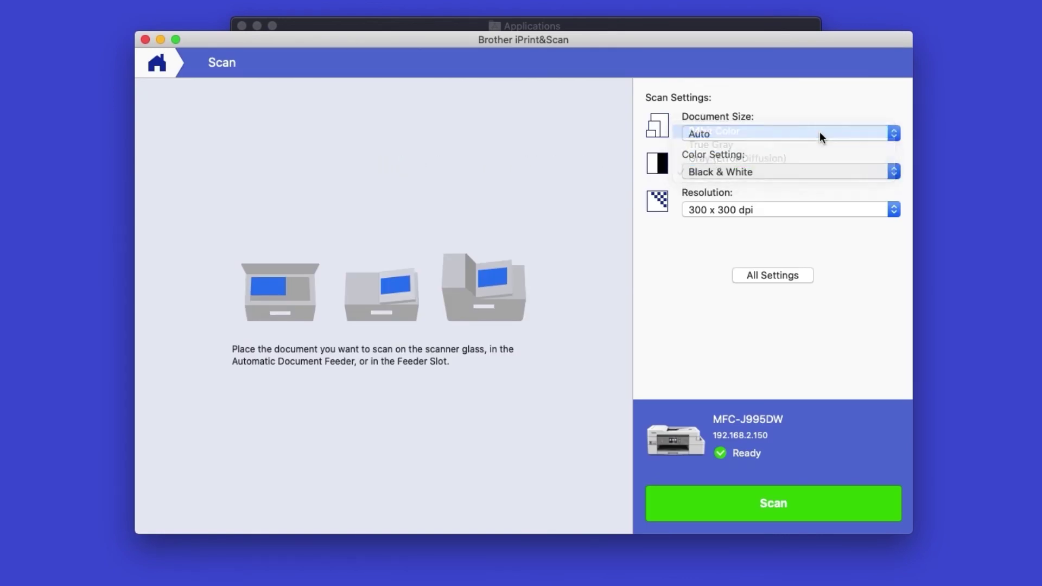
{"action": "left_click", "coordinate": [826, 508]}
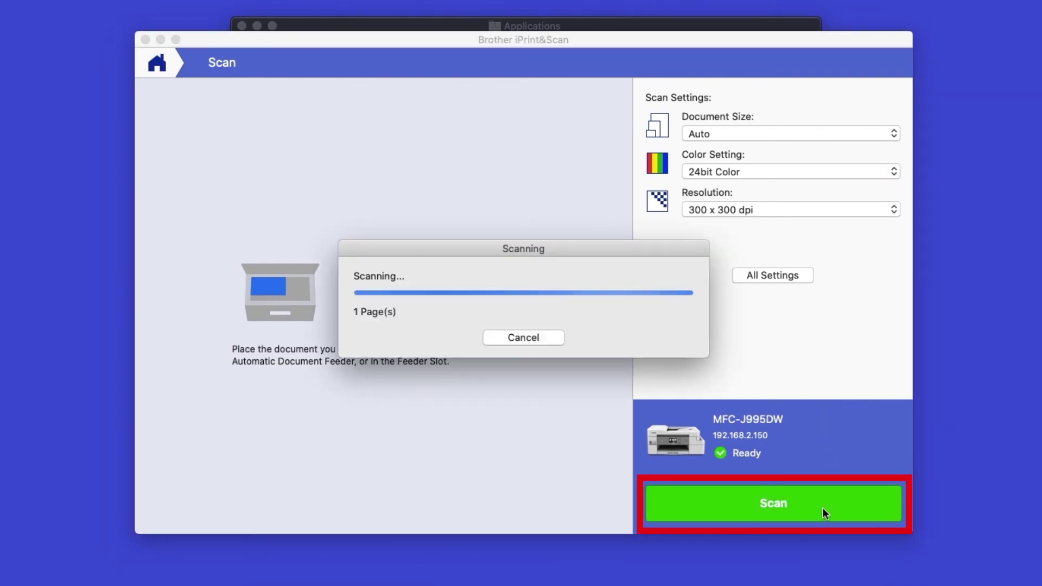